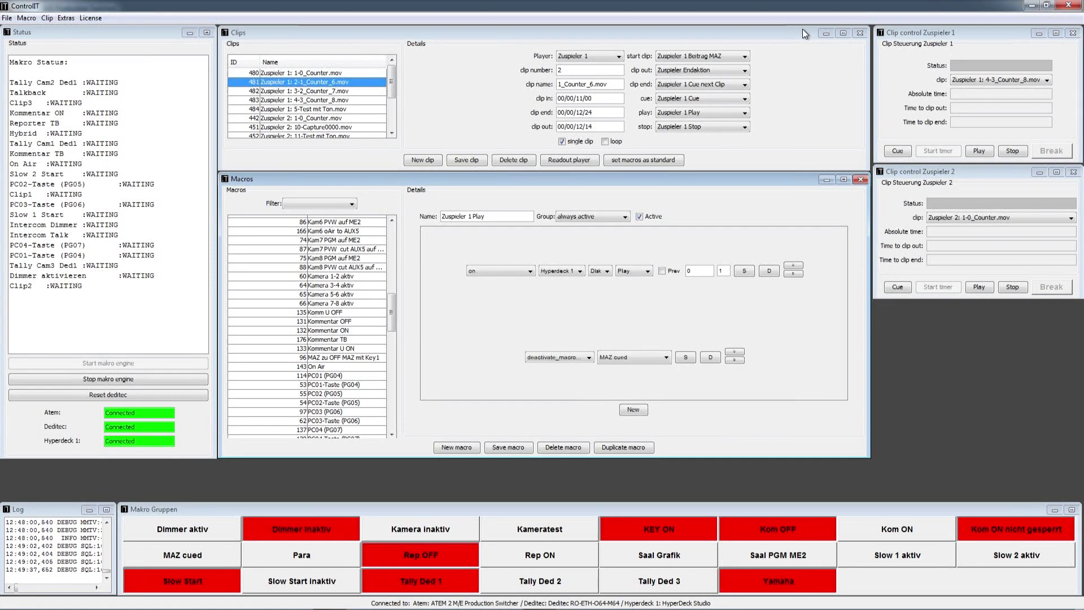
Cue the chosen clip on player 1, then bring the Clips panel into focus.
click(908, 32)
click(903, 153)
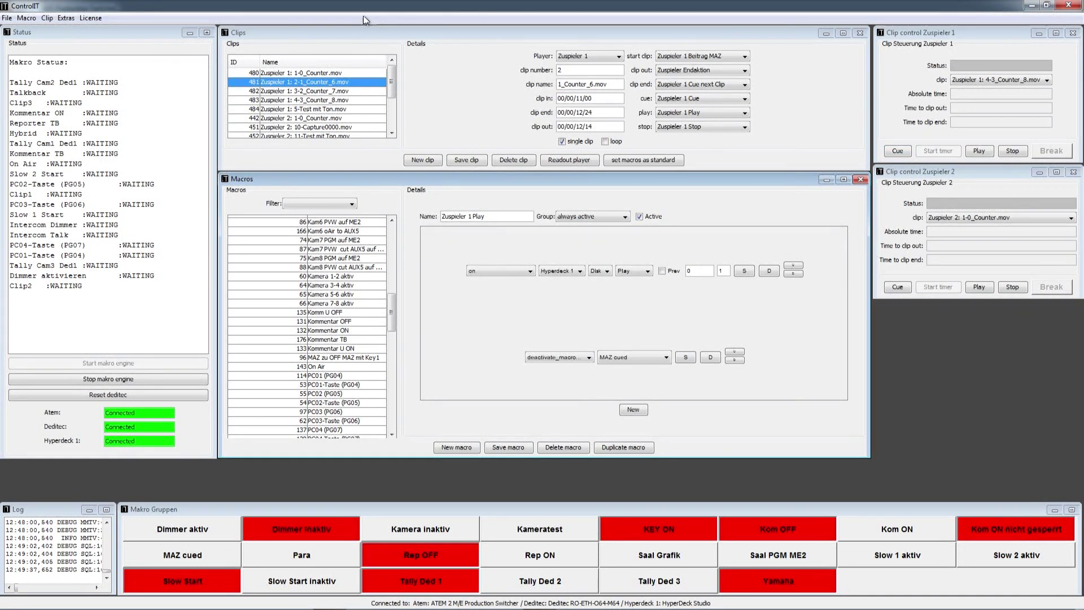
click(378, 32)
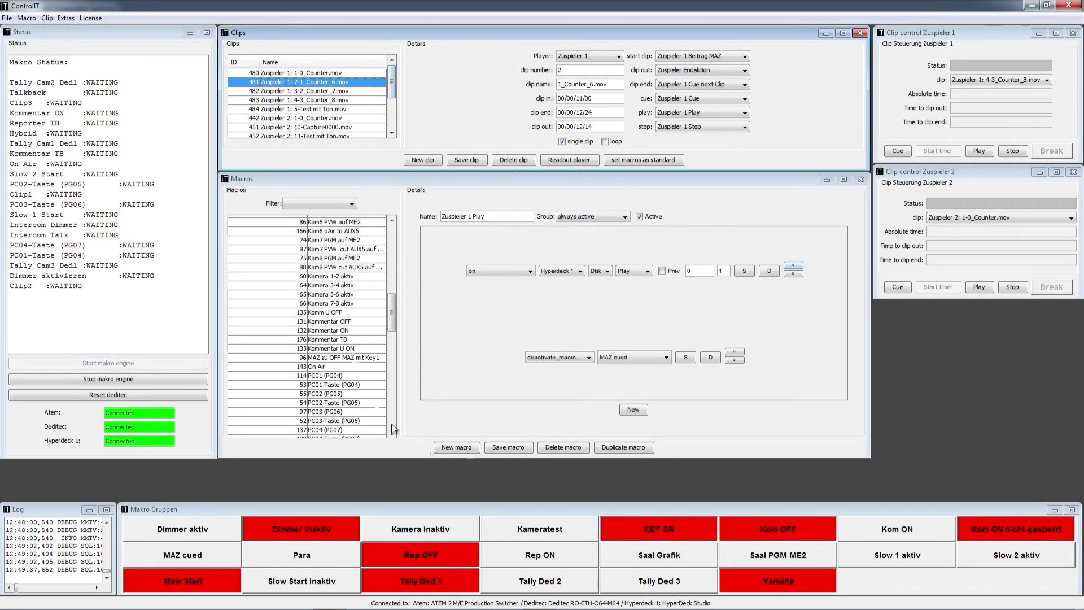
Keep Zuspieler 1 as the player and request a readout of its clips.
click(644, 160)
click(618, 56)
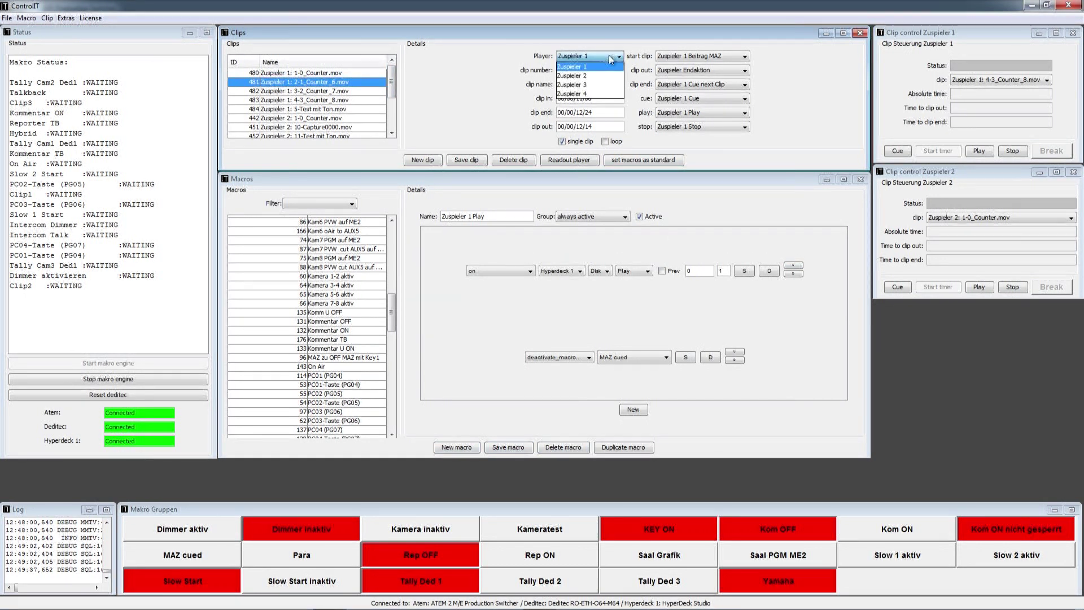
click(586, 66)
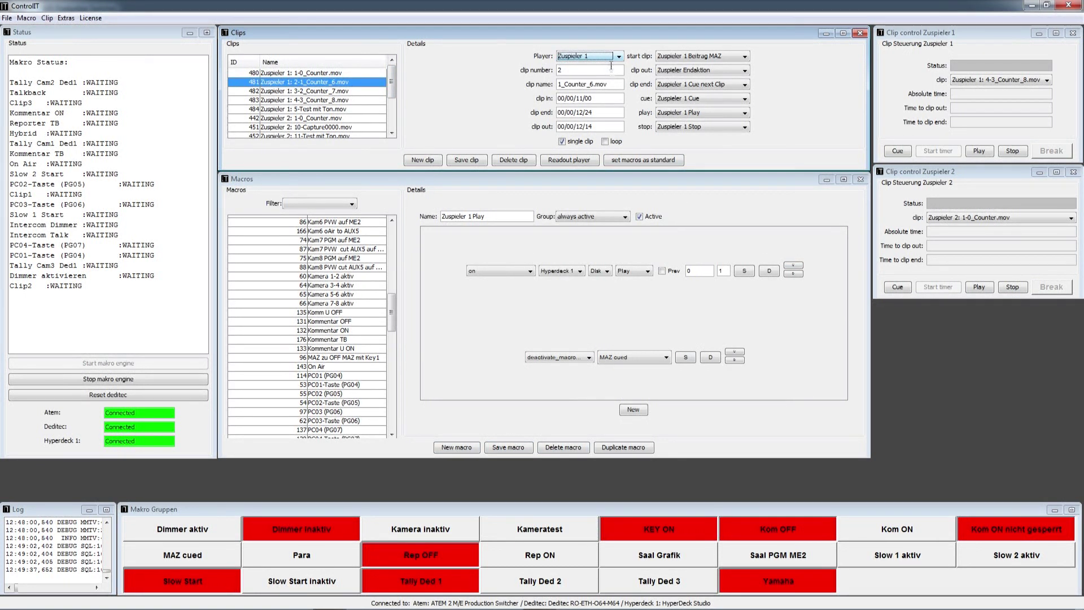
click(570, 162)
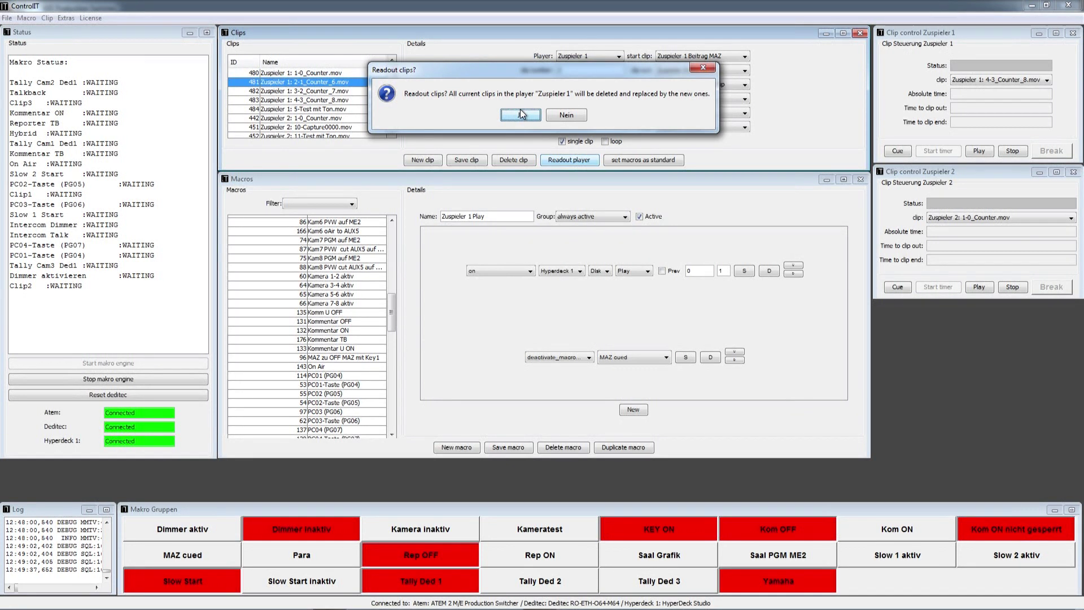
Confirm replacing the clips, sort the list by Name, and widen the name column.
click(518, 113)
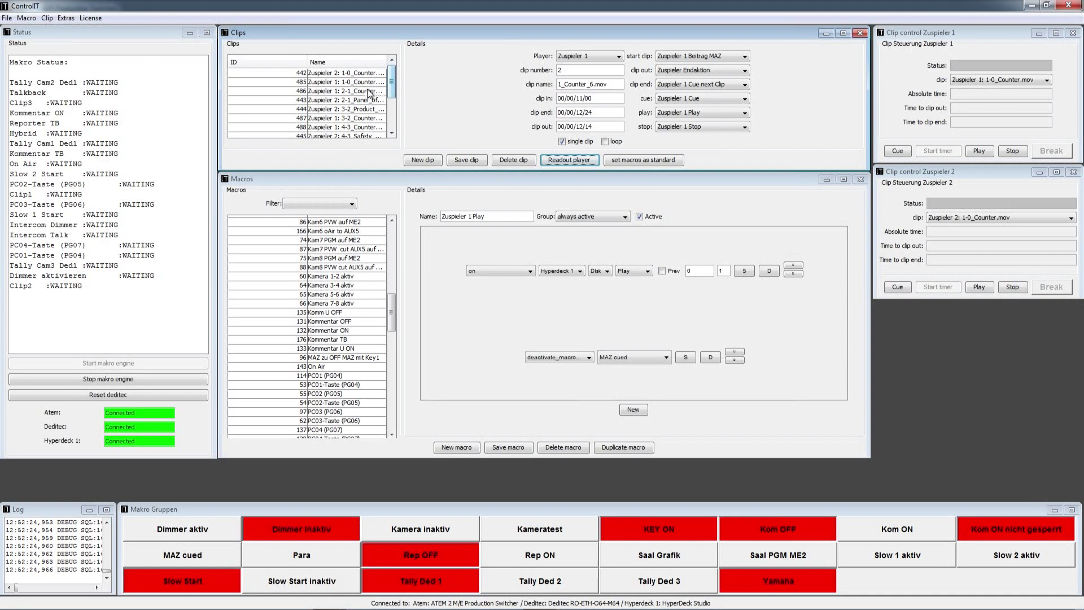
click(327, 62)
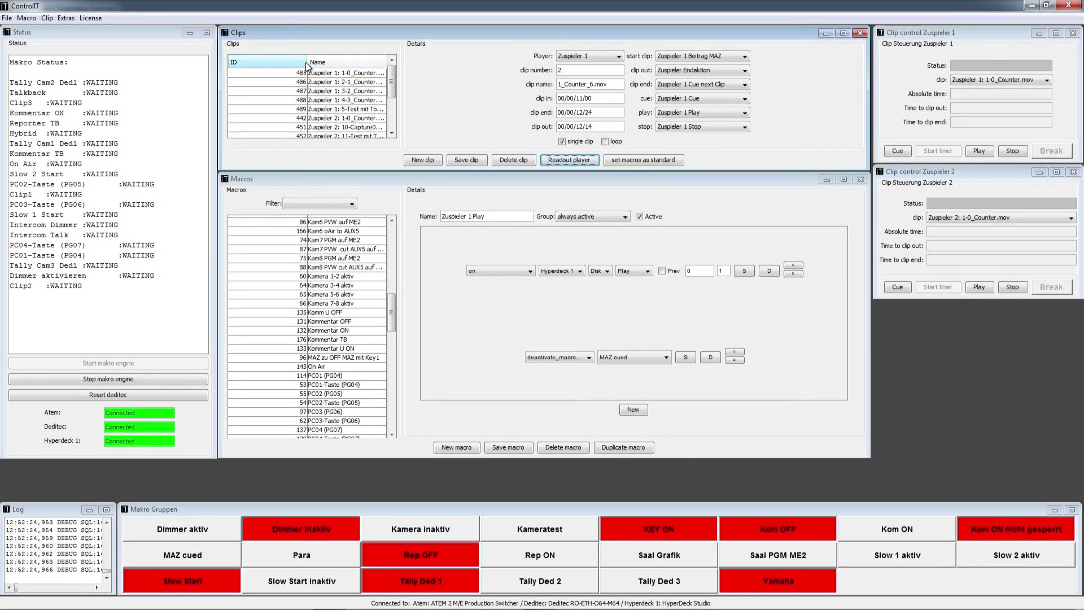
drag(308, 61, 272, 61)
Inspect clips 485 through 489, ending on clip 485, 0_Counter.mov.
click(364, 74)
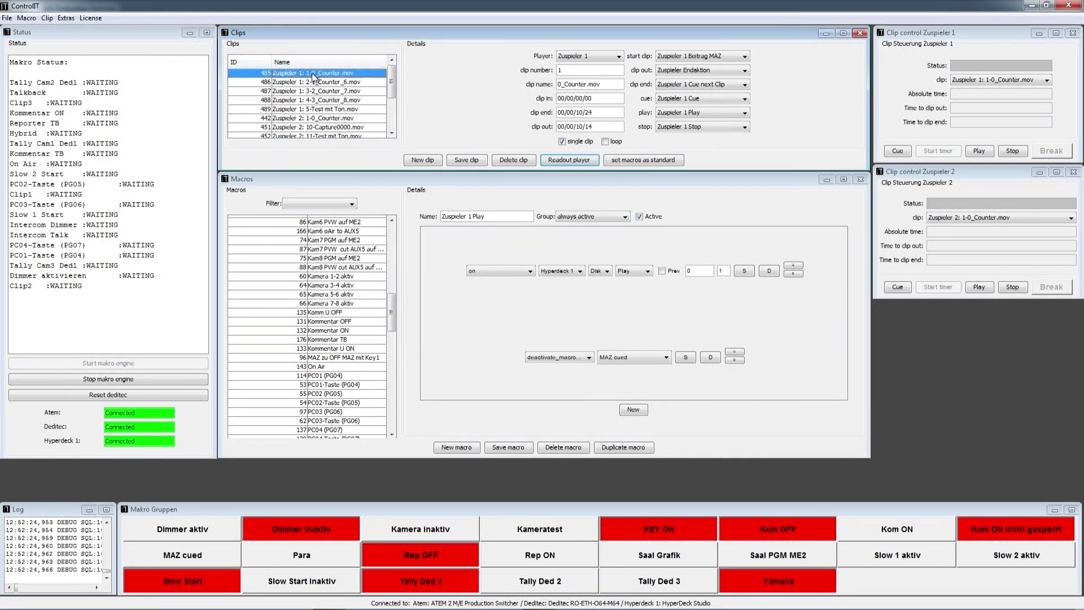
click(327, 109)
click(328, 100)
click(328, 90)
click(329, 83)
click(331, 76)
click(65, 19)
click(79, 32)
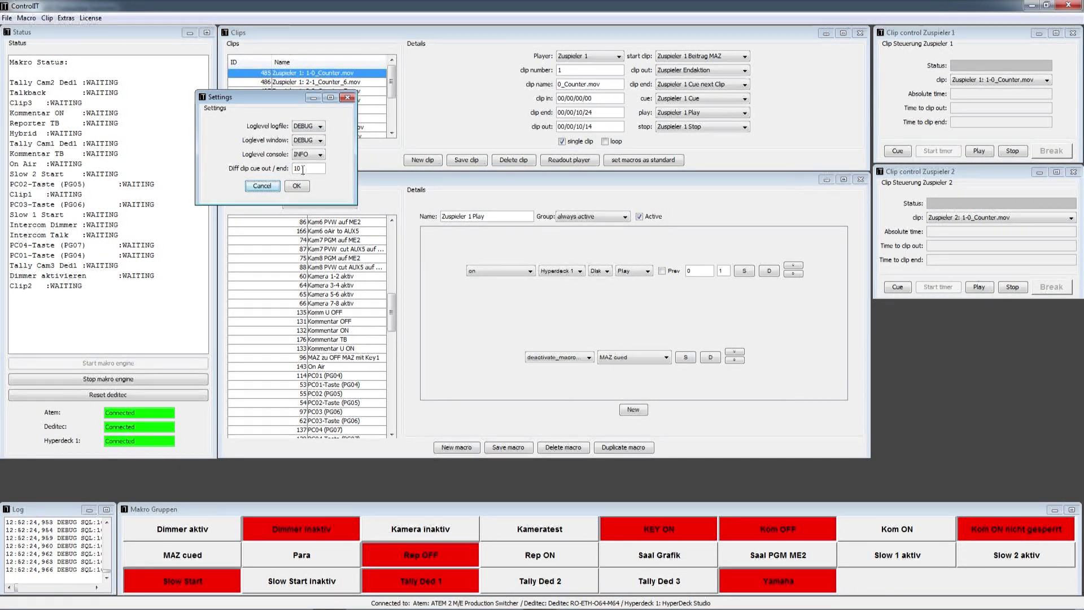
click(261, 186)
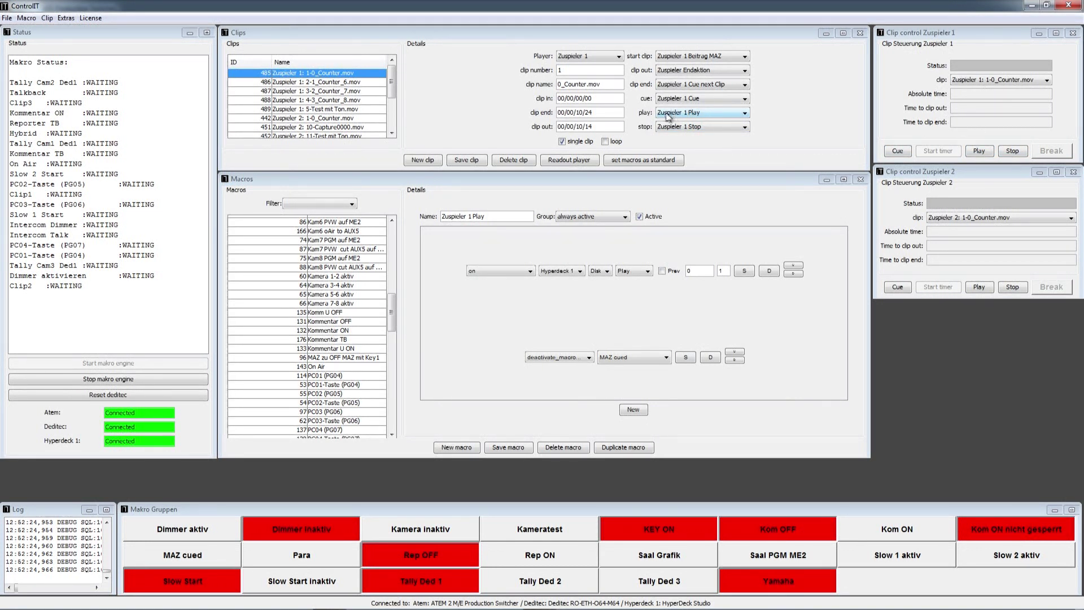
Start playback on Zuspieler 1 and show macro 12 Zuspieler 1 Stop.
drag(394, 311, 375, 413)
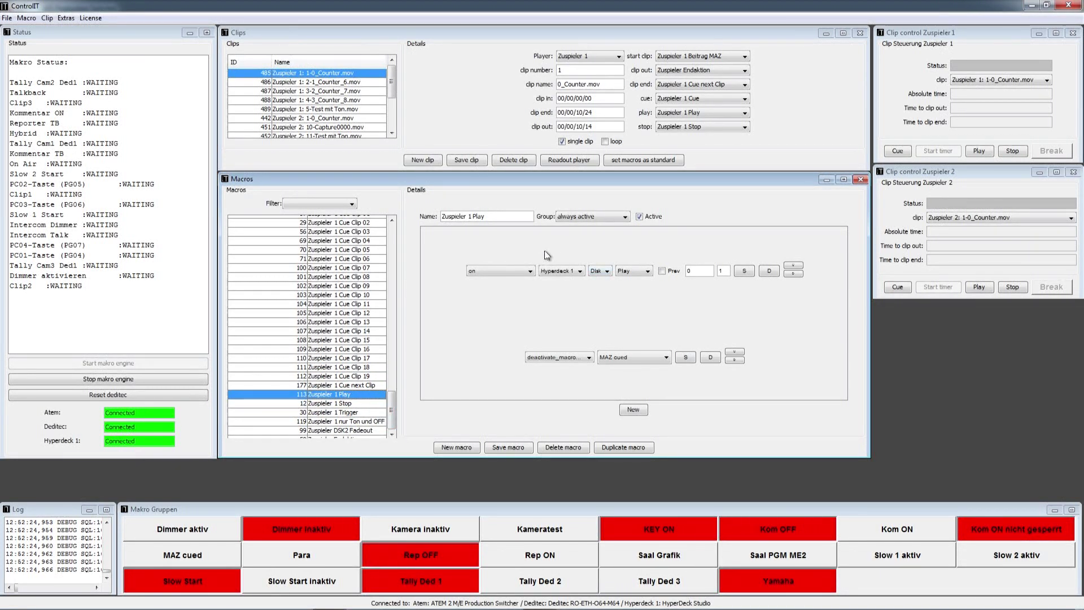
click(978, 150)
click(346, 404)
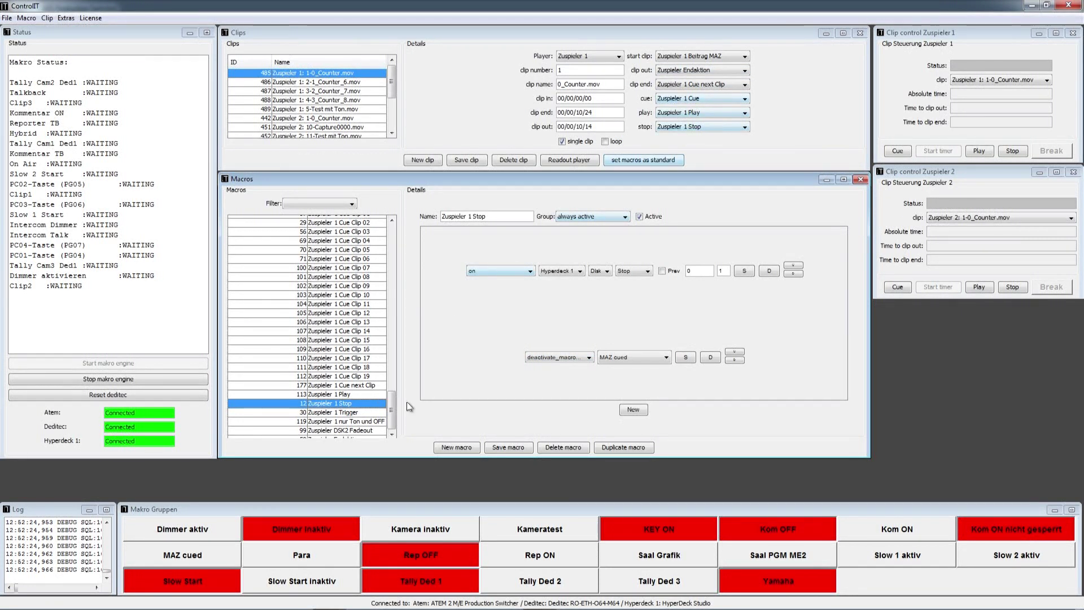
View macro 7 Zuspieler 1 Cue, then macro 9 Zuspieler 1 Beitrag MAZ.
scroll(356, 396, up, 8)
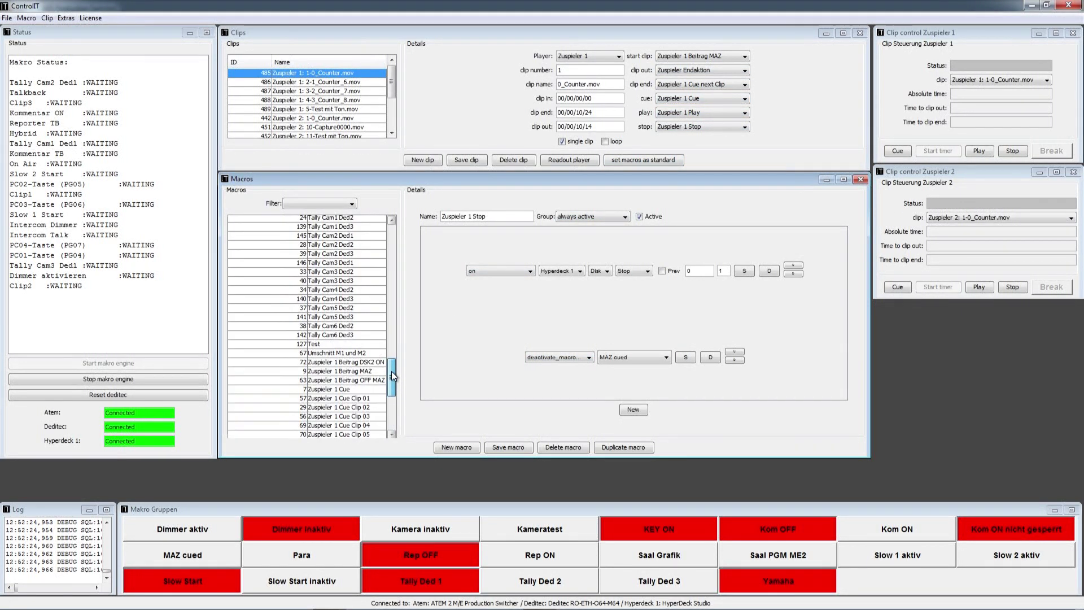
click(348, 388)
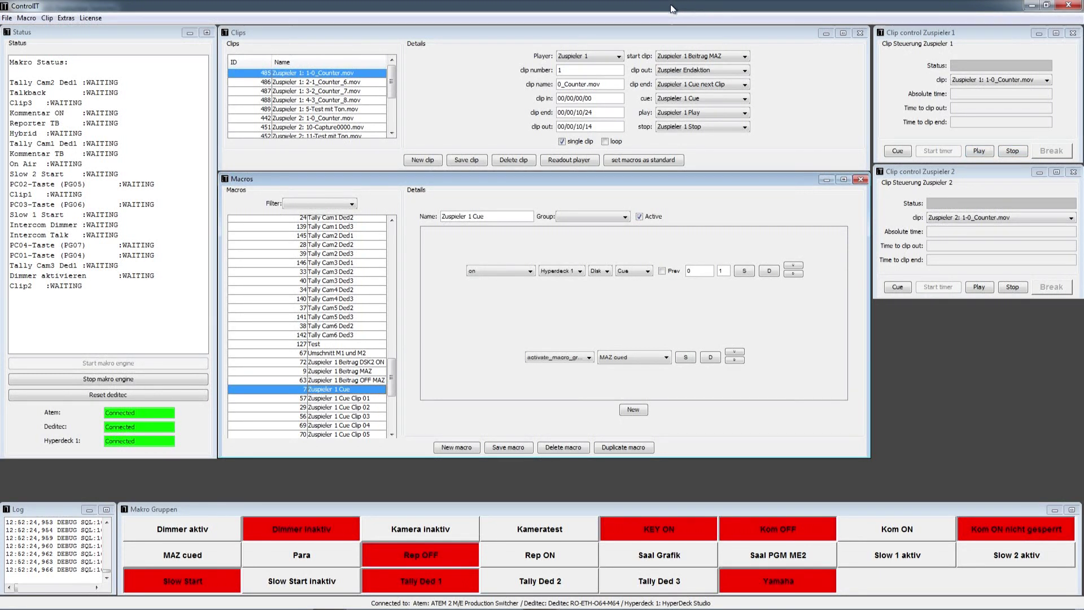
click(370, 371)
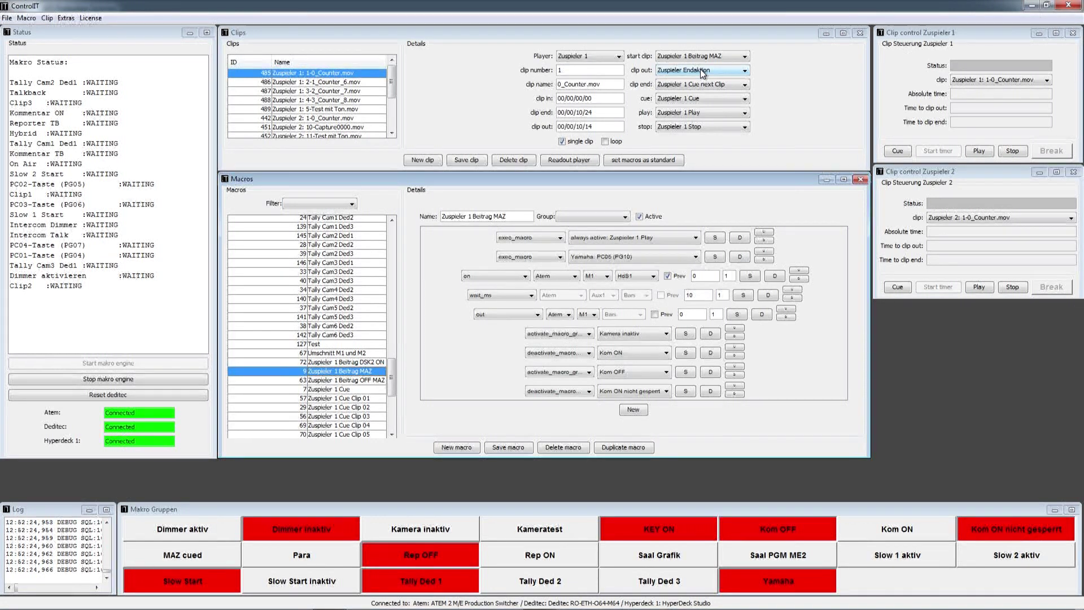
Scroll down the Macros list and select the Zuspieler Endaktion macro.
scroll(391, 379, down, 7)
click(356, 438)
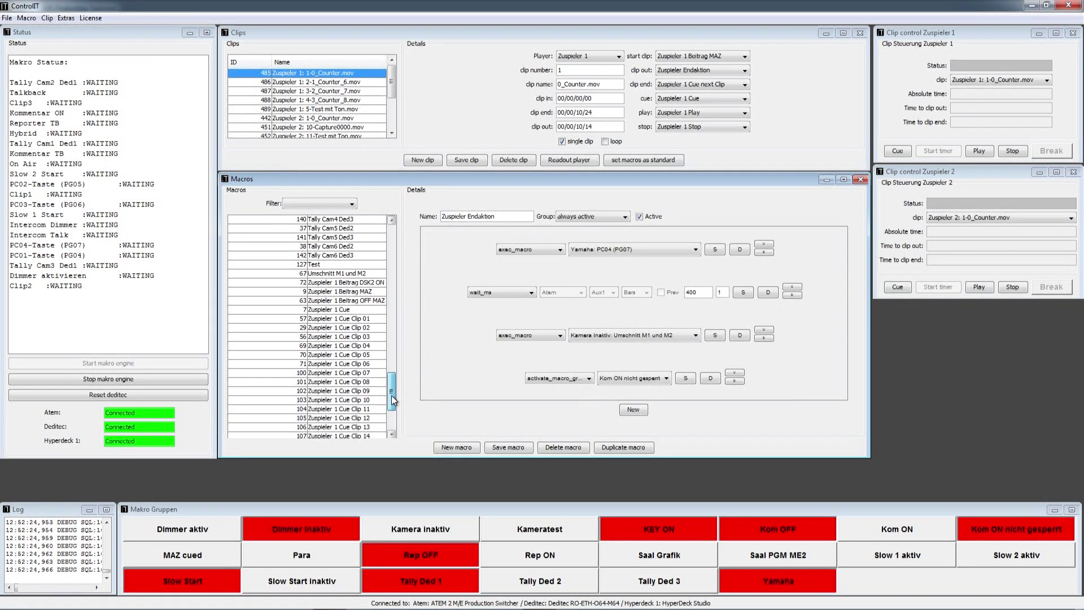
Show the Cue next Clip macro, cue 3-2_Counter_7.mov on Zuspieler 1, then stop playback.
click(390, 385)
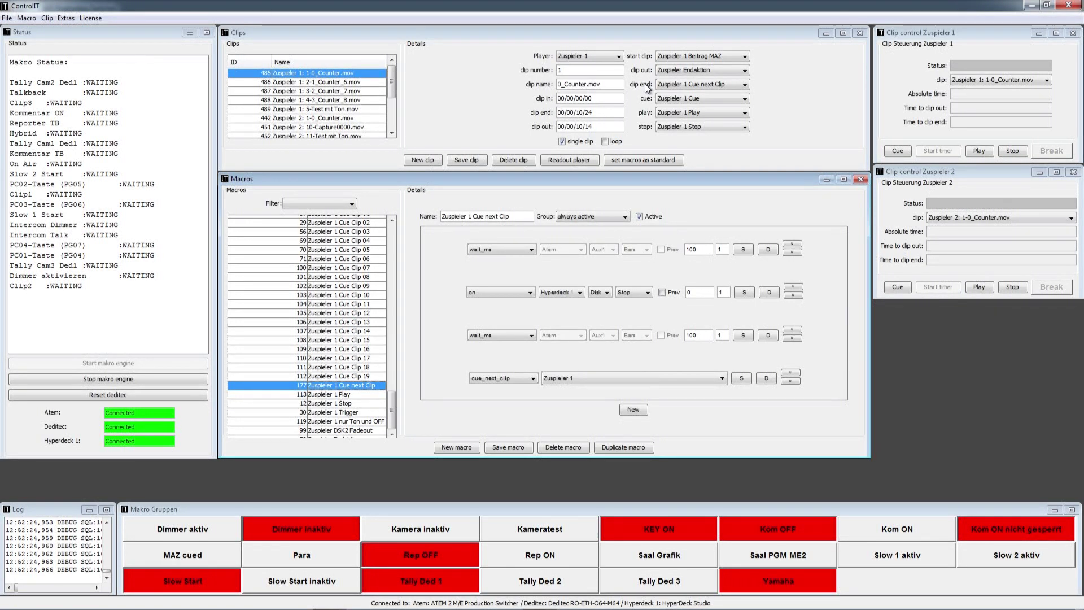
click(1032, 79)
click(1034, 80)
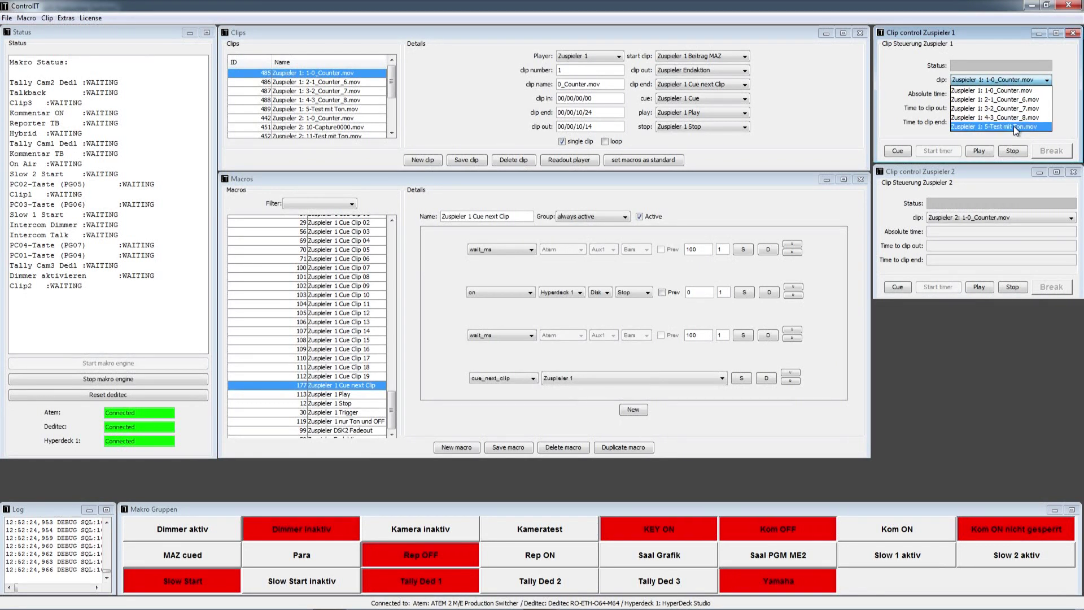
click(992, 107)
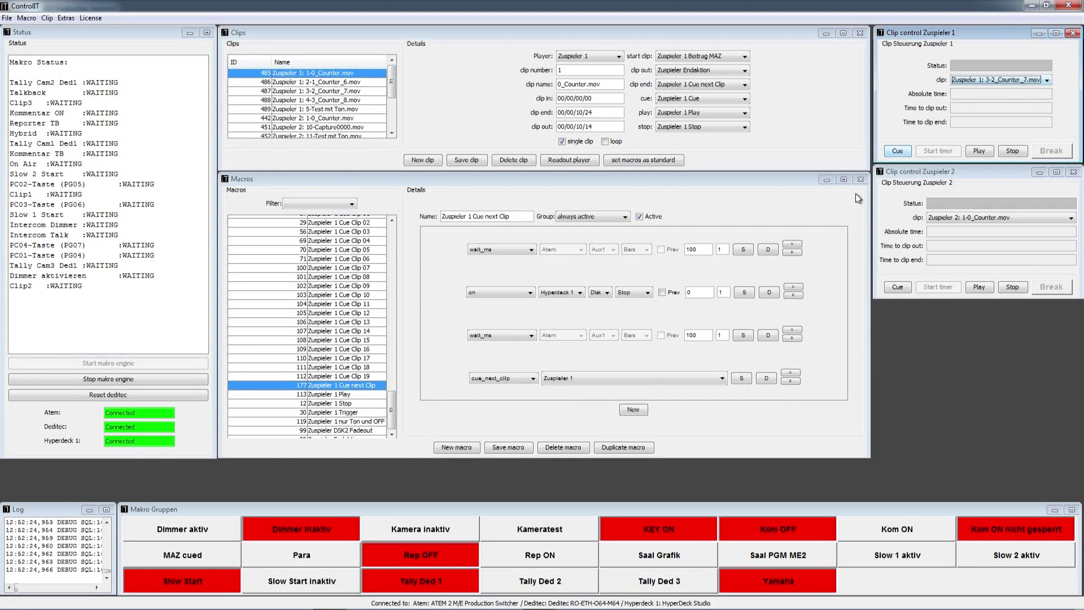
click(908, 153)
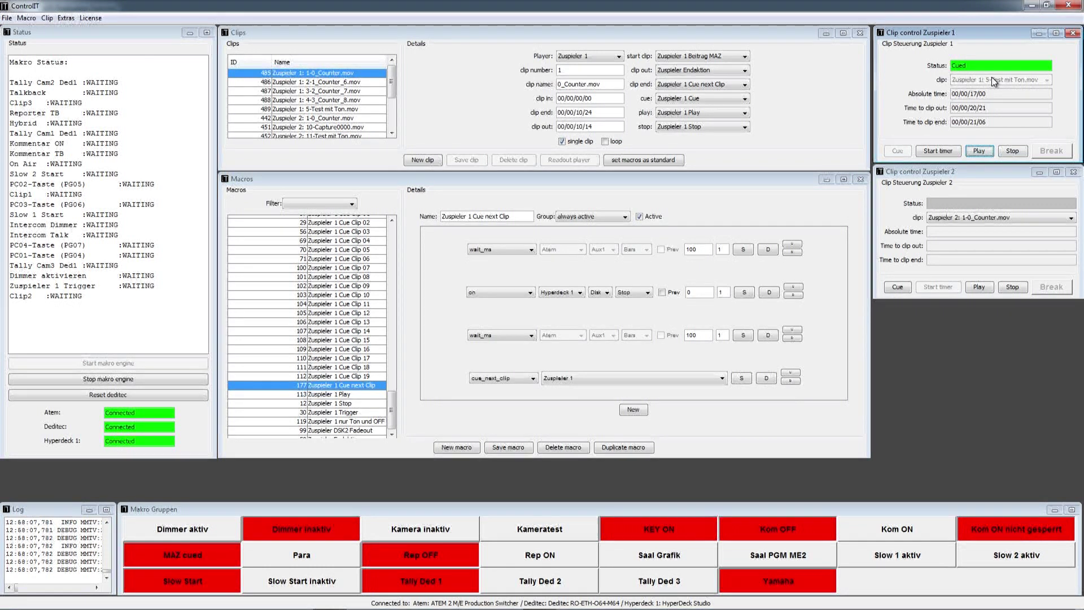
click(1014, 150)
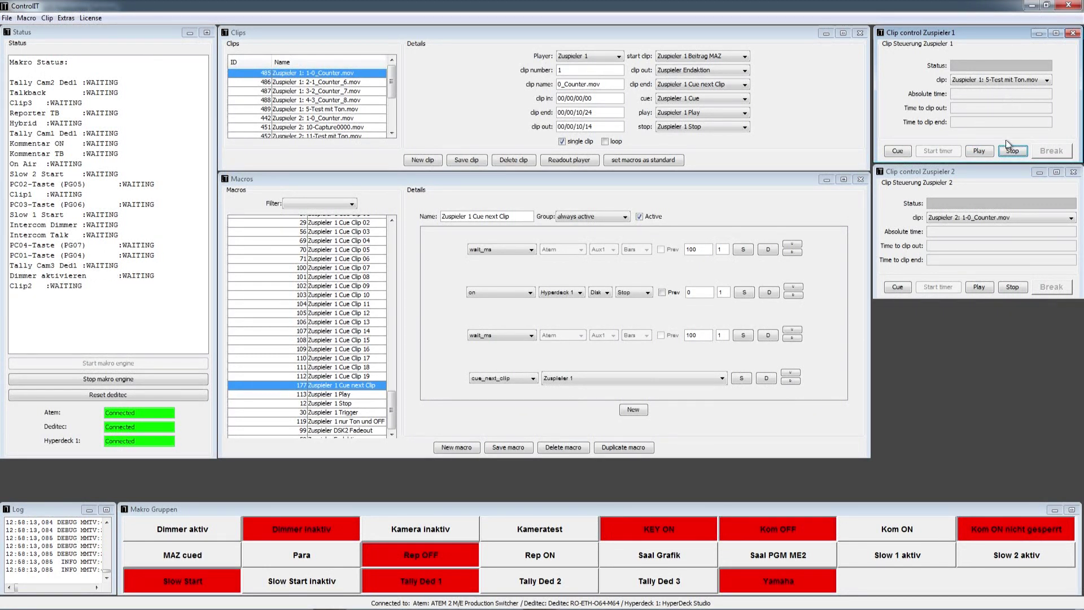
Pick a clip from the Zuspieler 1 clip dropdown and cue it.
click(1016, 80)
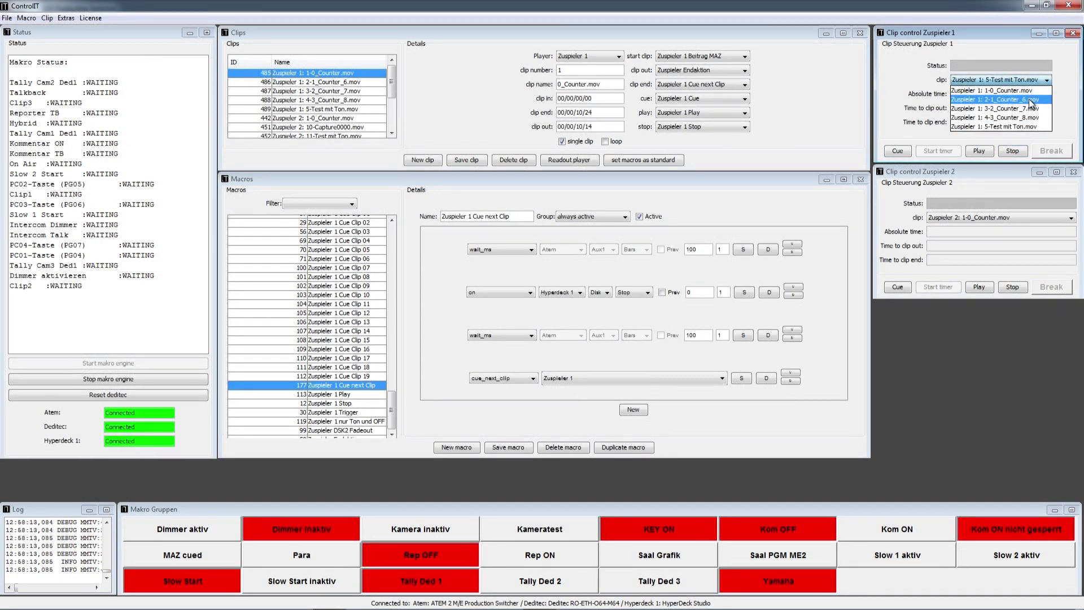
click(1025, 94)
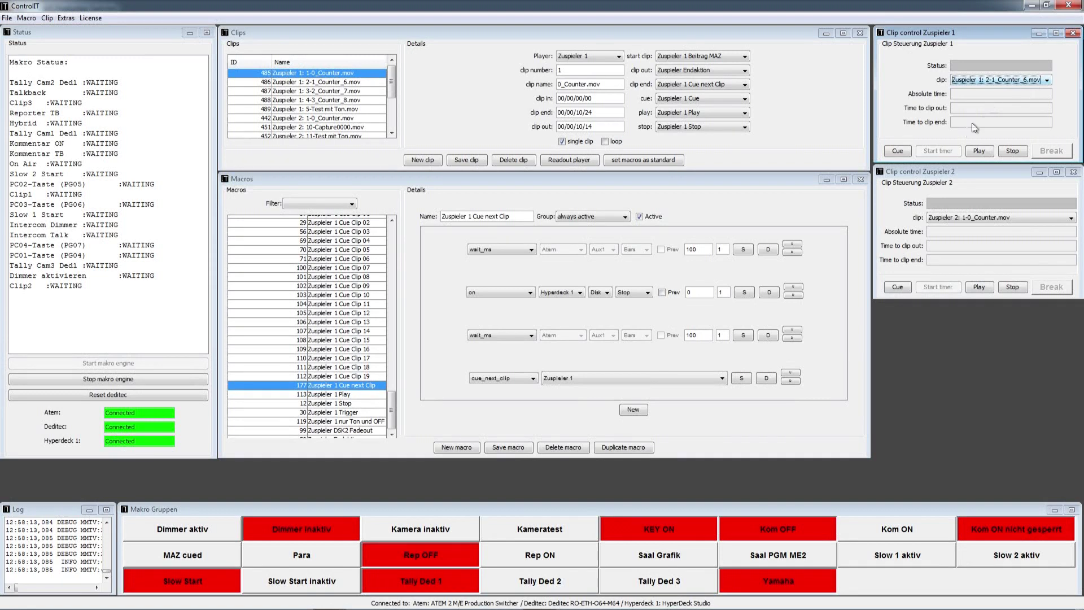
click(904, 151)
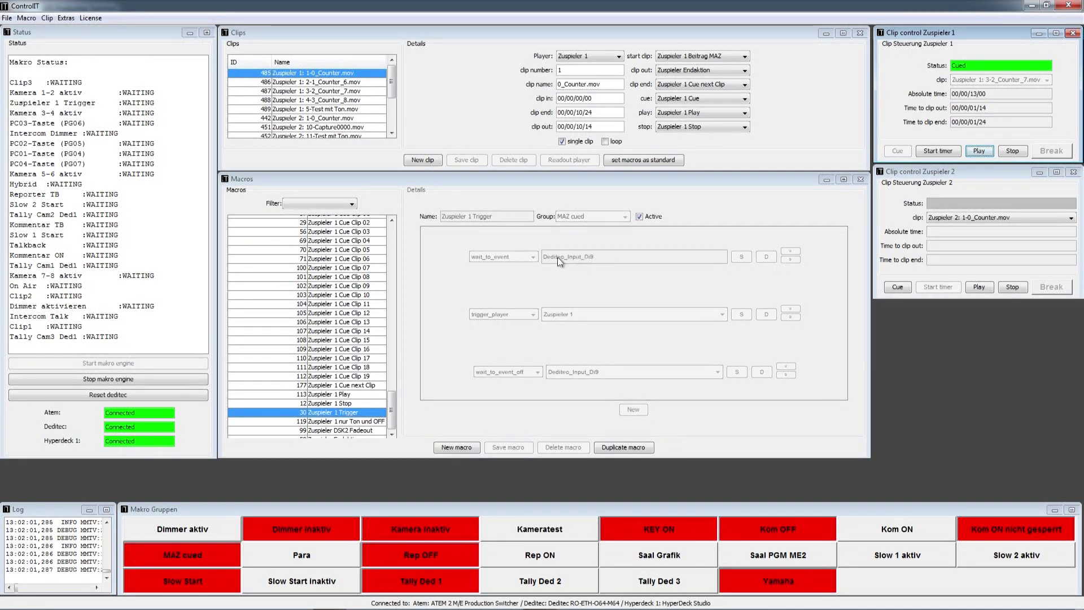
click(330, 416)
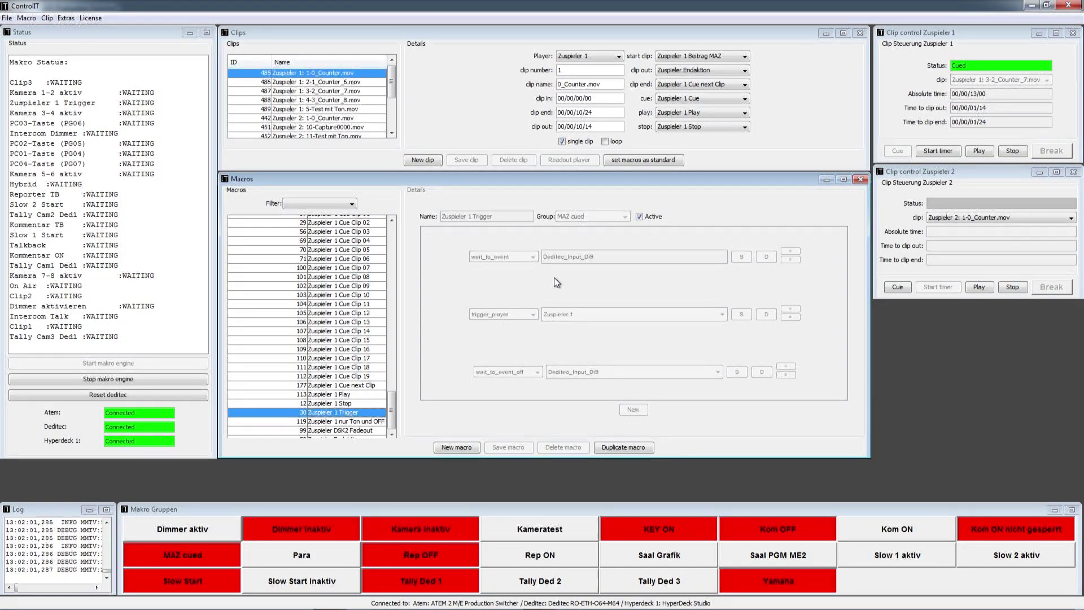
key(alt+Tab)
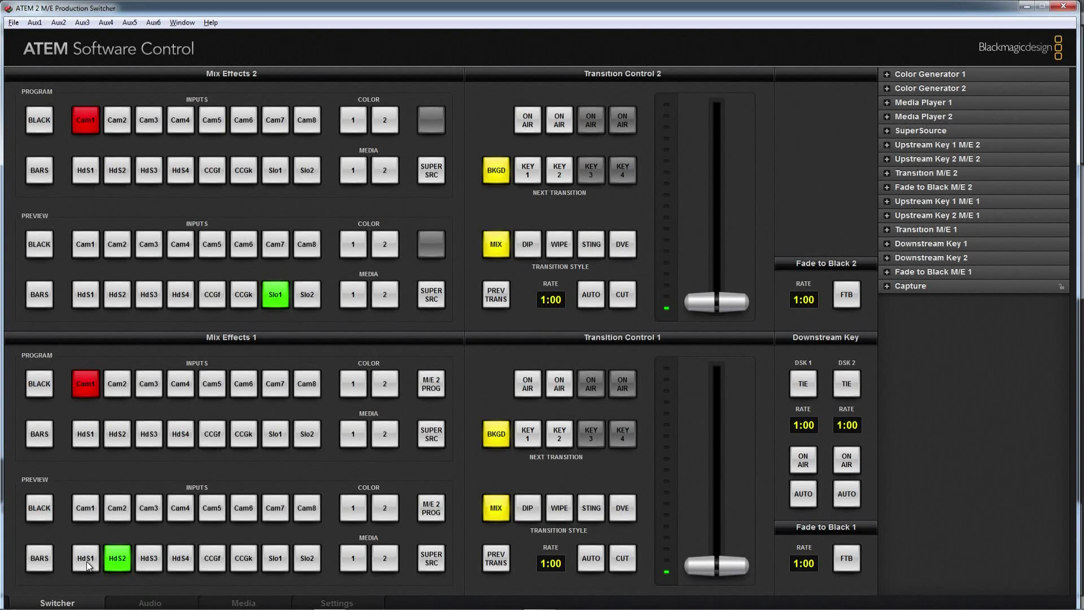
key(alt+Tab)
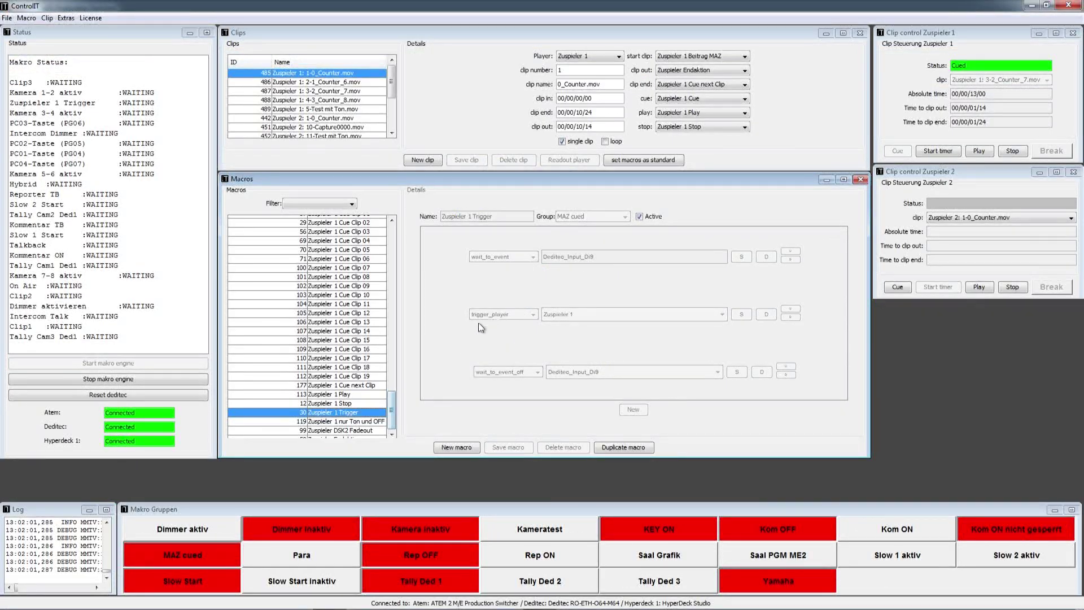
Stop the macro engine and clear the old Deditec_Input_DI9 wait event.
click(116, 379)
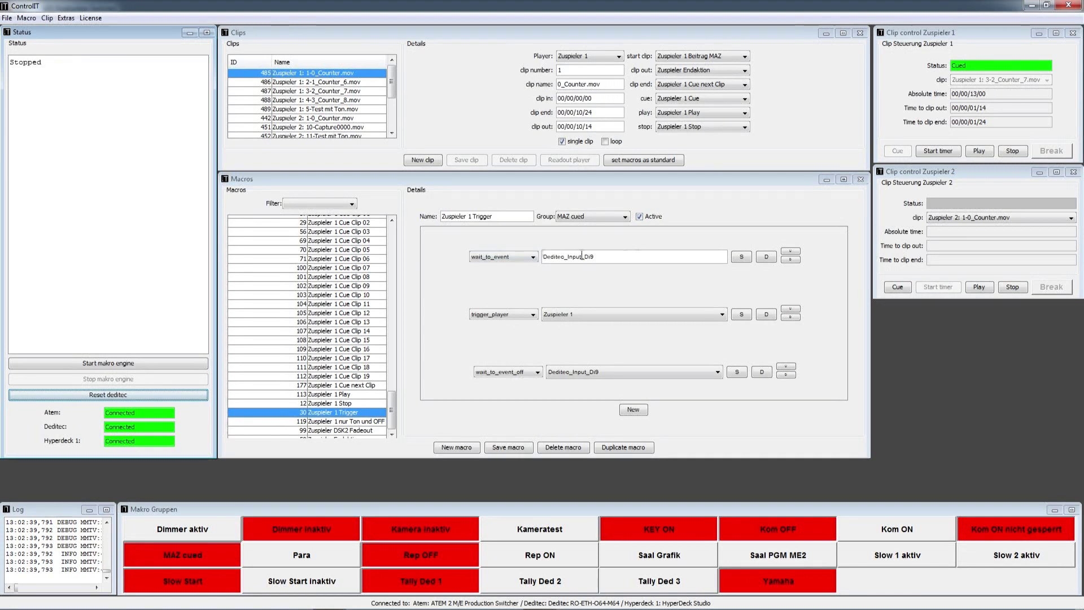
triple_click(637, 255)
key(BackSpace)
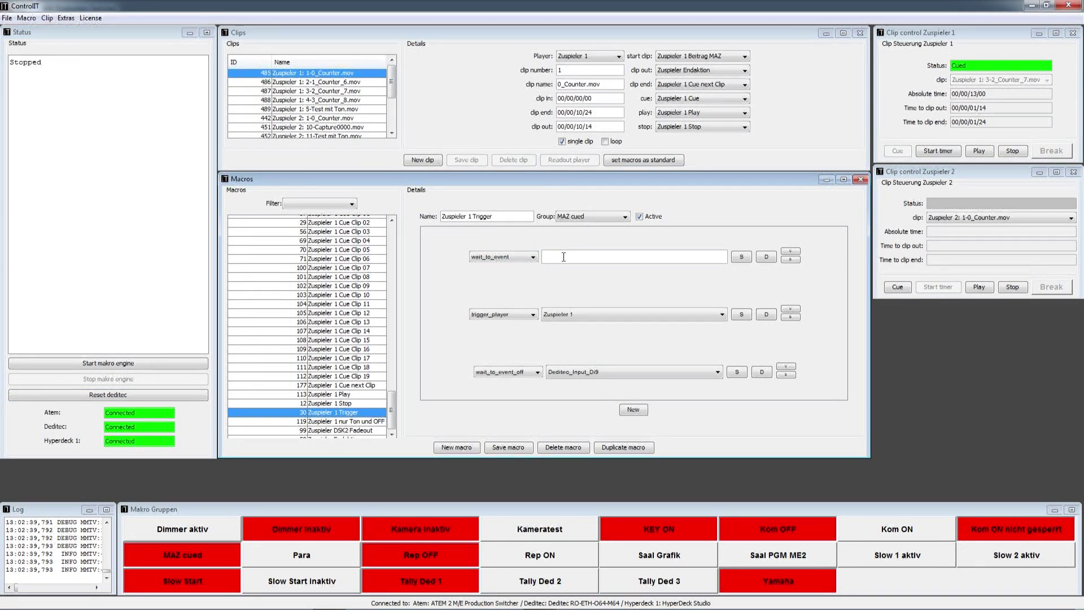
Set wait_to_event to the Atem/M1/Source/HdS1/PRV event, reusing the existing match.
click(550, 257)
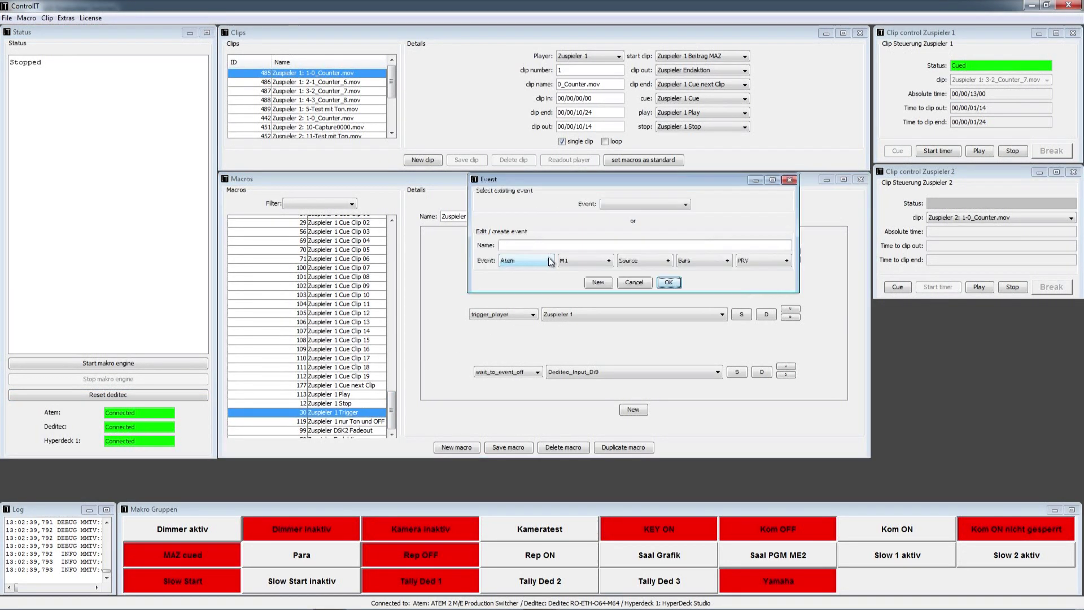
click(549, 262)
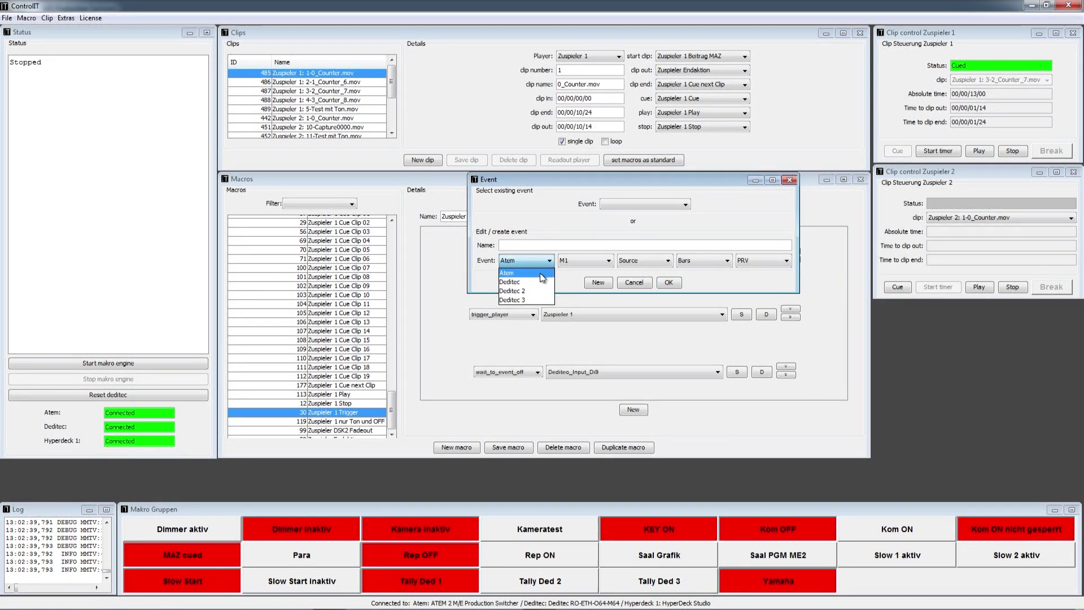
click(701, 263)
click(705, 262)
scroll(726, 299, down, 3)
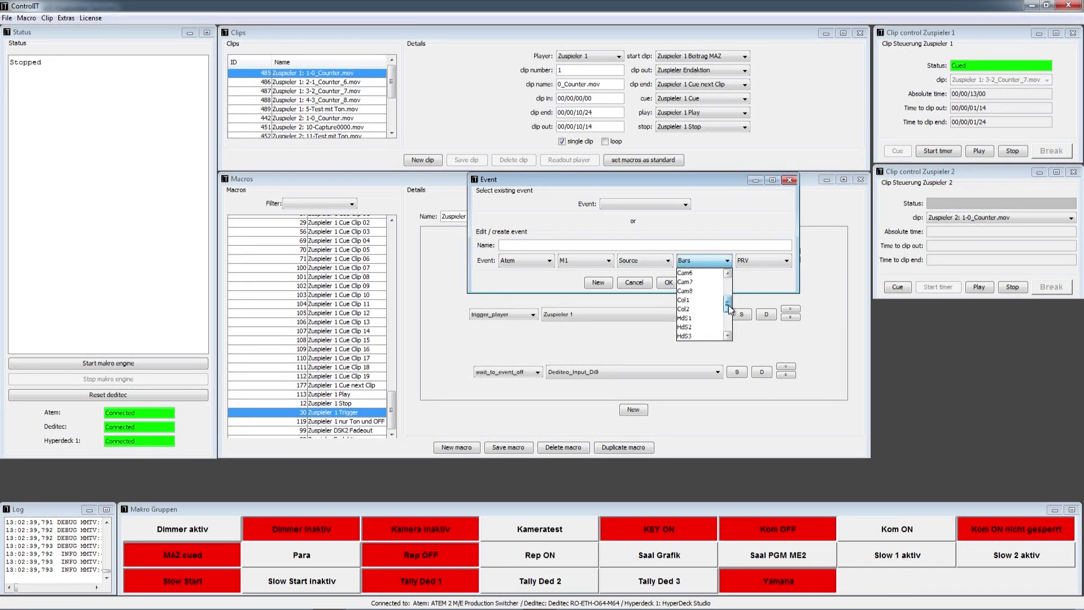
click(700, 291)
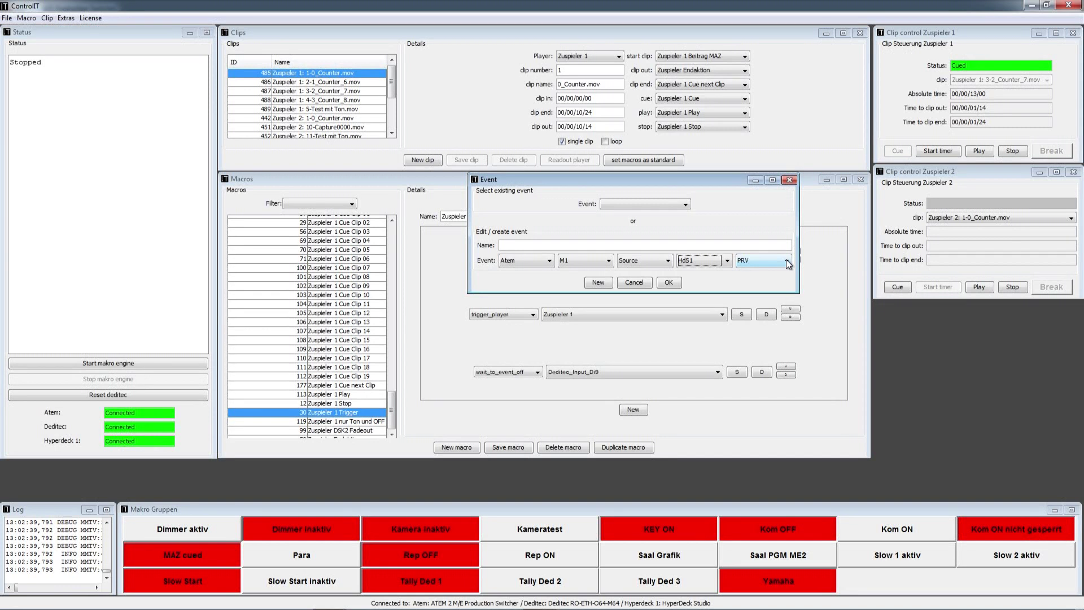
click(669, 282)
click(633, 247)
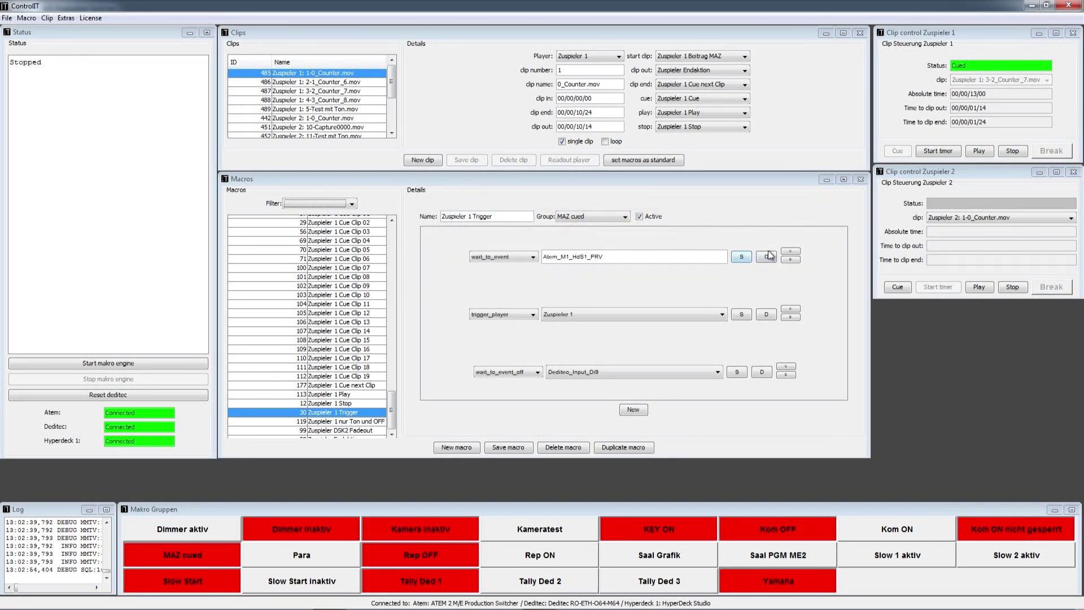
Set wait_to_event_off to the HdS1 preview event, restart the engine, and switch to ATEM.
click(740, 372)
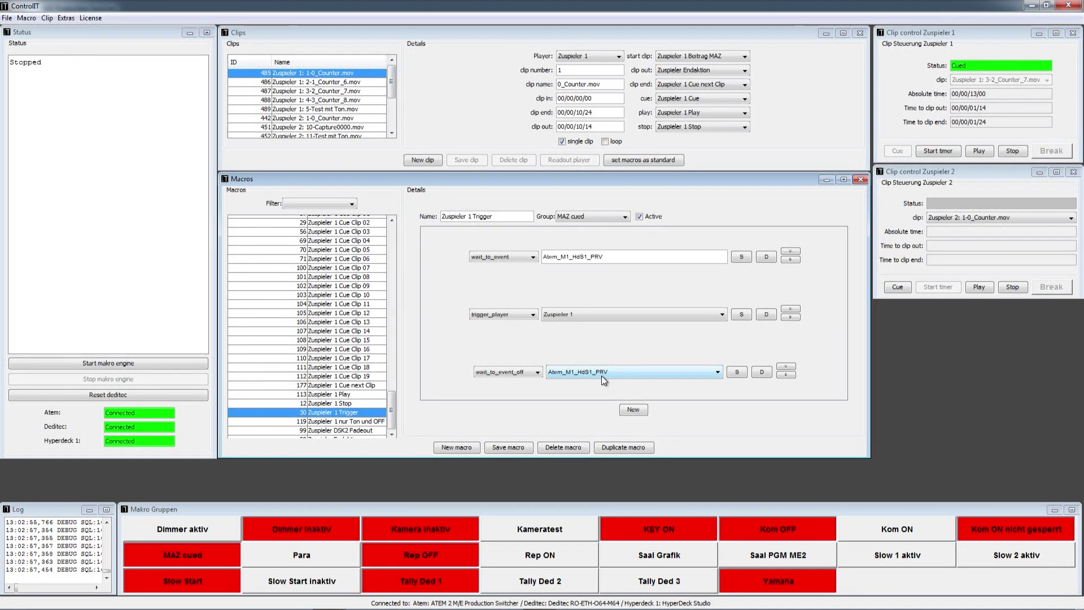
click(137, 363)
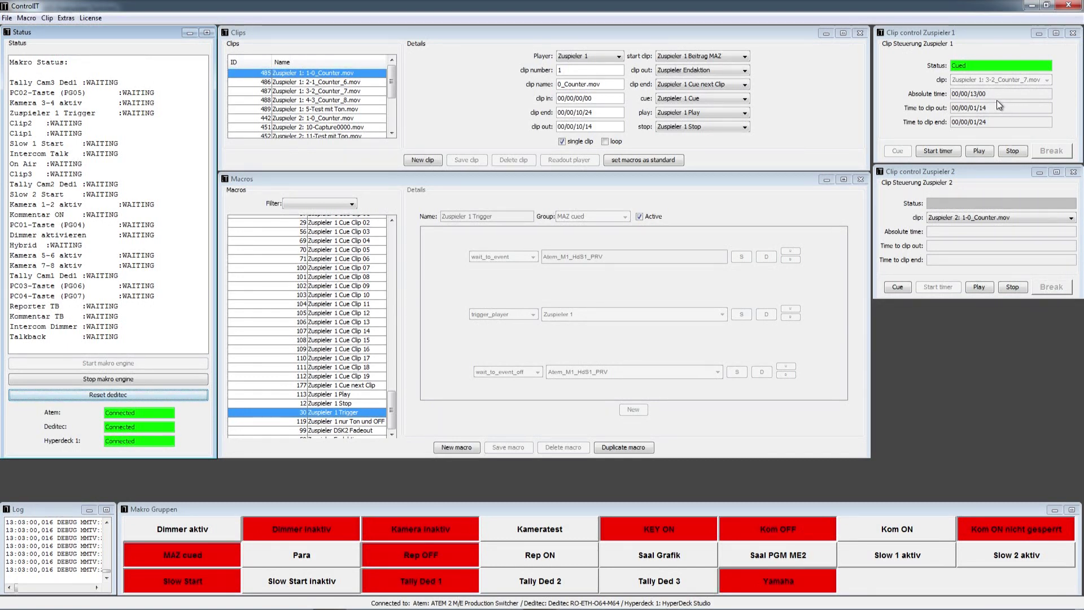
key(alt+Tab)
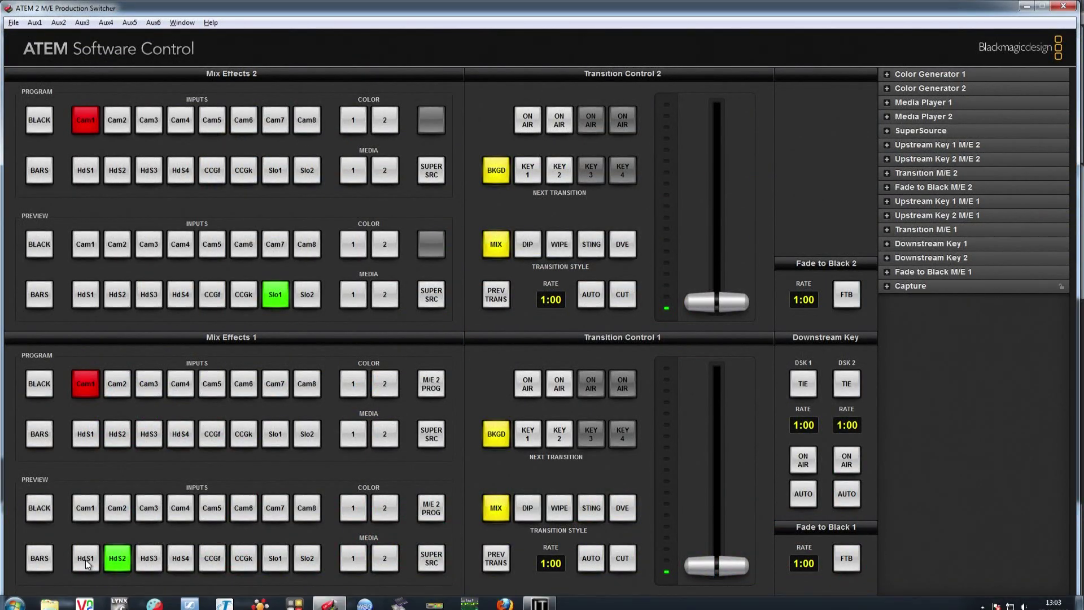